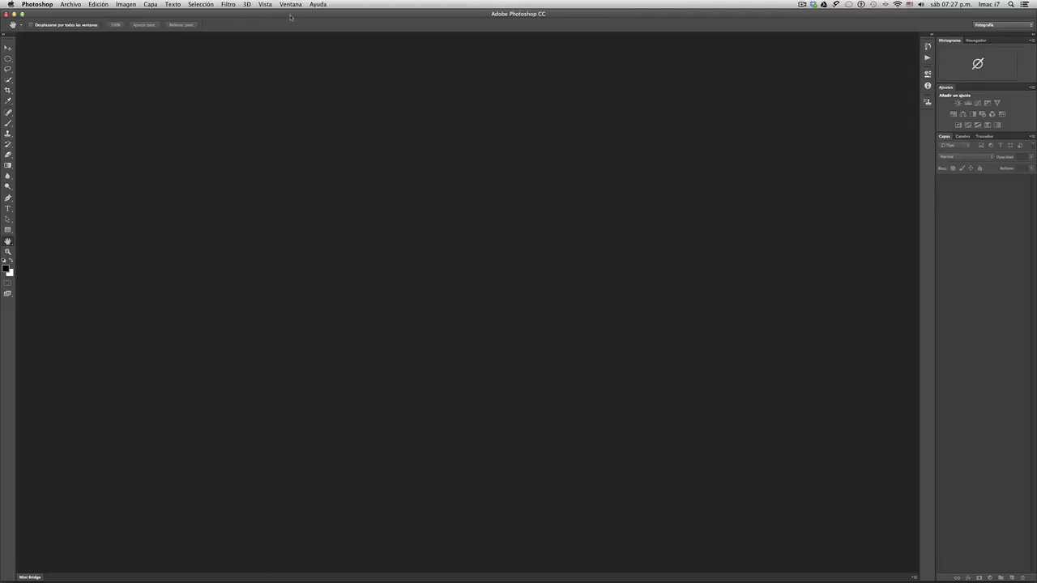
Switch to Bridge and open _DSC0013.NEF from Las Americas with Adobe Photoshop CC
{"action": "left_click", "coordinate": [70, 4]}
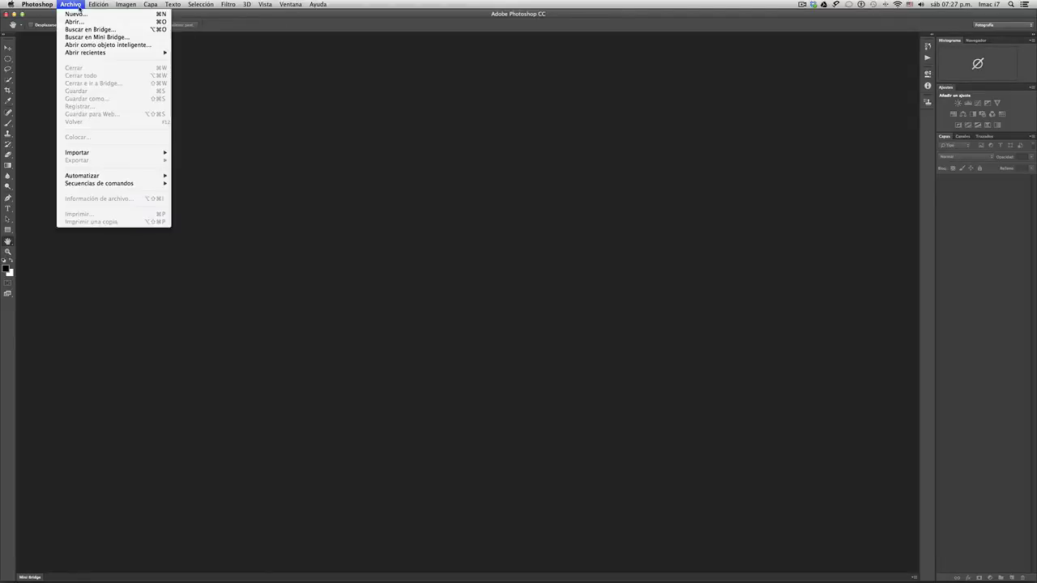
{"action": "left_click", "coordinate": [81, 30]}
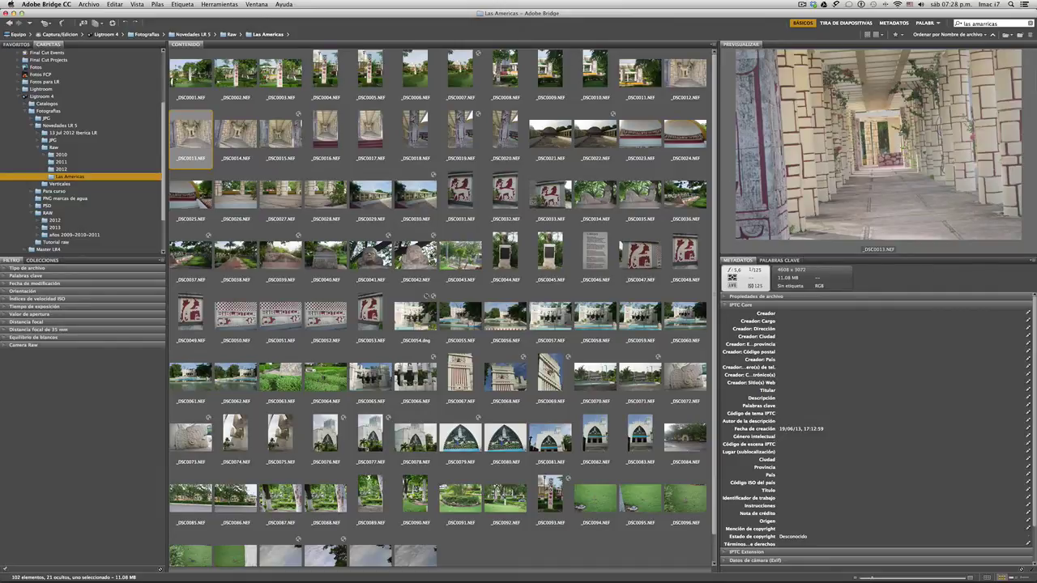
{"action": "right_click", "coordinate": [197, 144]}
{"action": "mouse_move", "coordinate": [217, 154]}
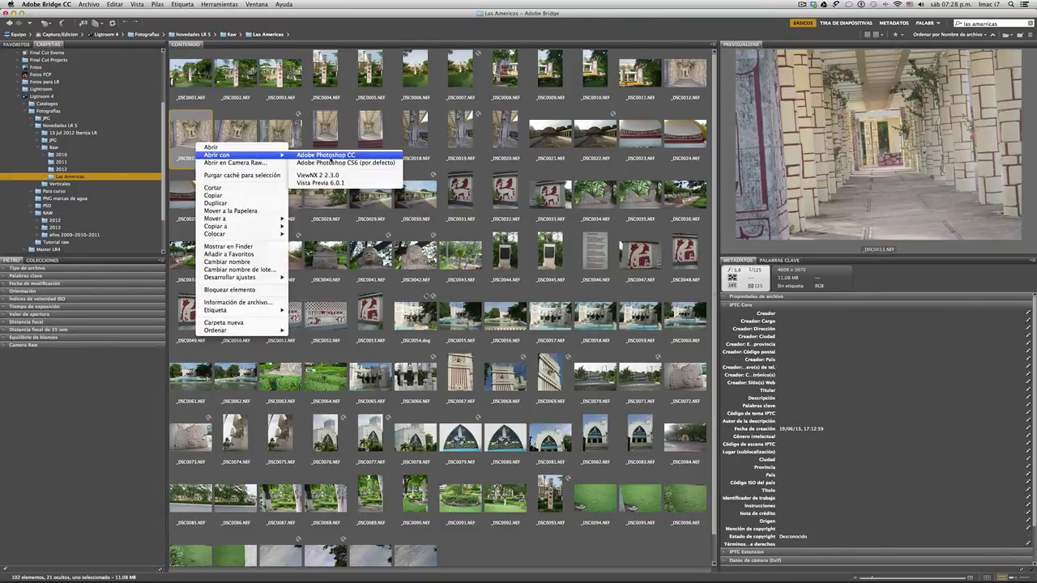
{"action": "left_click", "coordinate": [330, 159]}
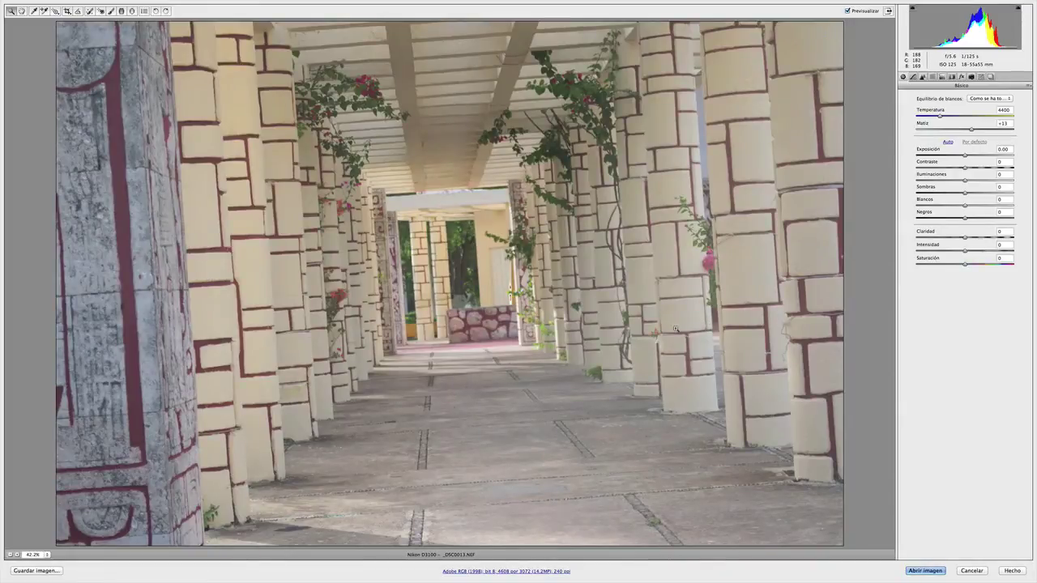
Zoom the Camera Raw preview of _DSC0013.NEF to 50%
{"action": "key", "text": "ctrl+plus"}
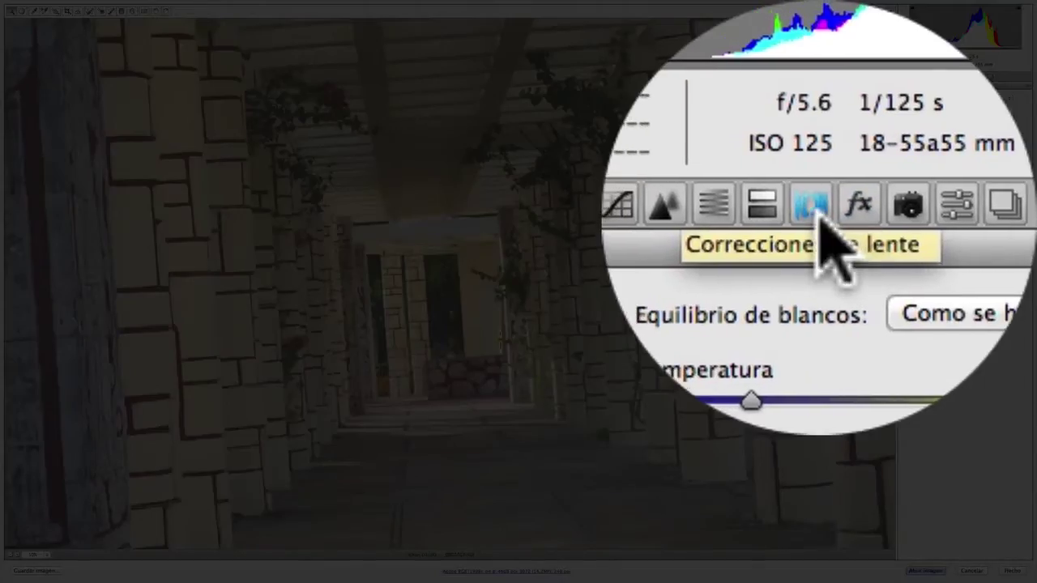
Enable the Nikon AF-S DX NIKKOR 18-55 lens profile correction at 100 amounts
{"action": "left_click", "coordinate": [820, 217]}
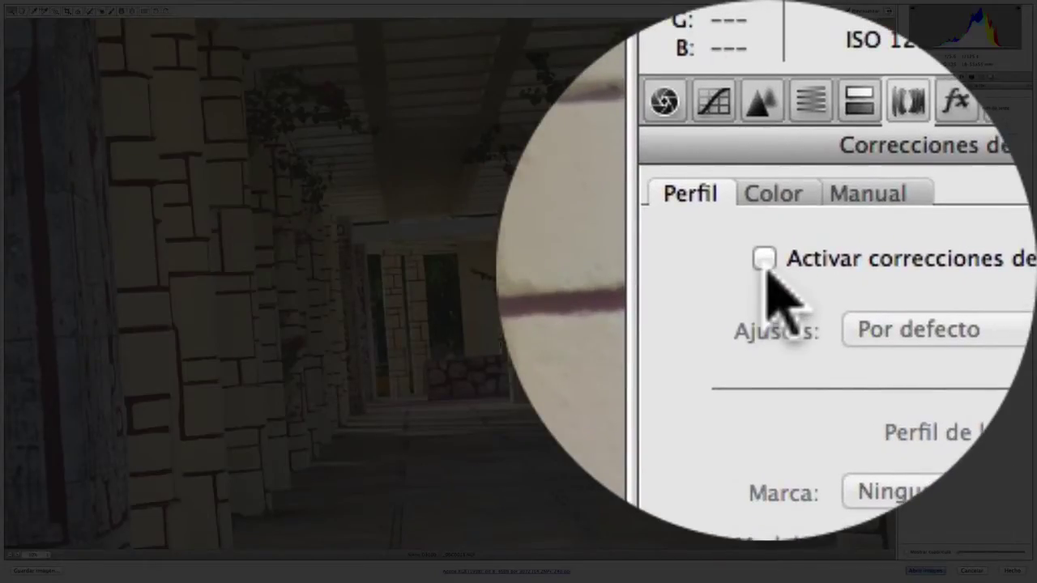
{"action": "left_click", "coordinate": [922, 109]}
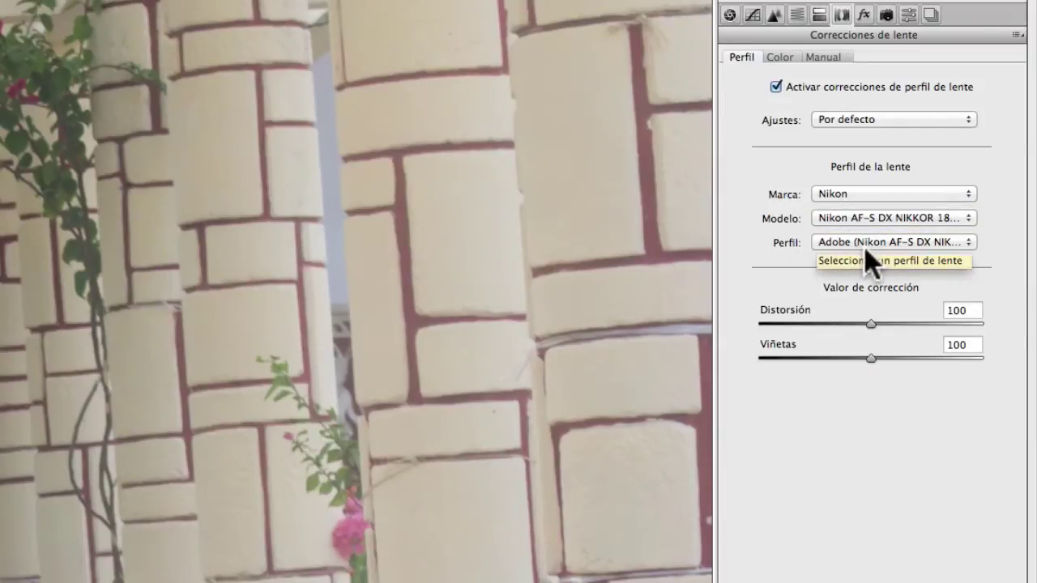
{"action": "left_click", "coordinate": [778, 57]}
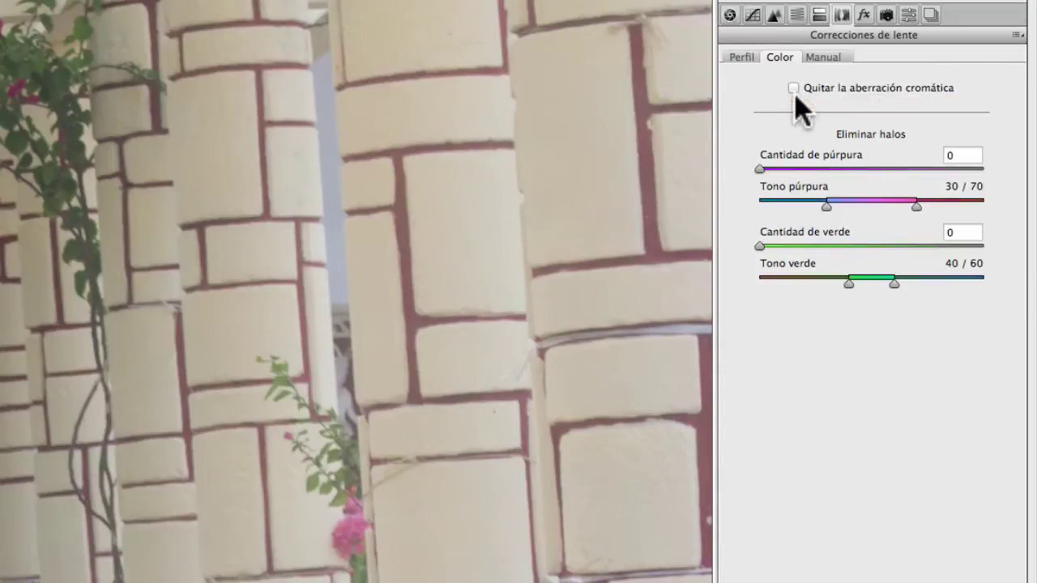
Turn on Remove Chromatic Aberration for the colonnade photo
{"action": "left_click", "coordinate": [793, 89]}
{"action": "left_click", "coordinate": [826, 58]}
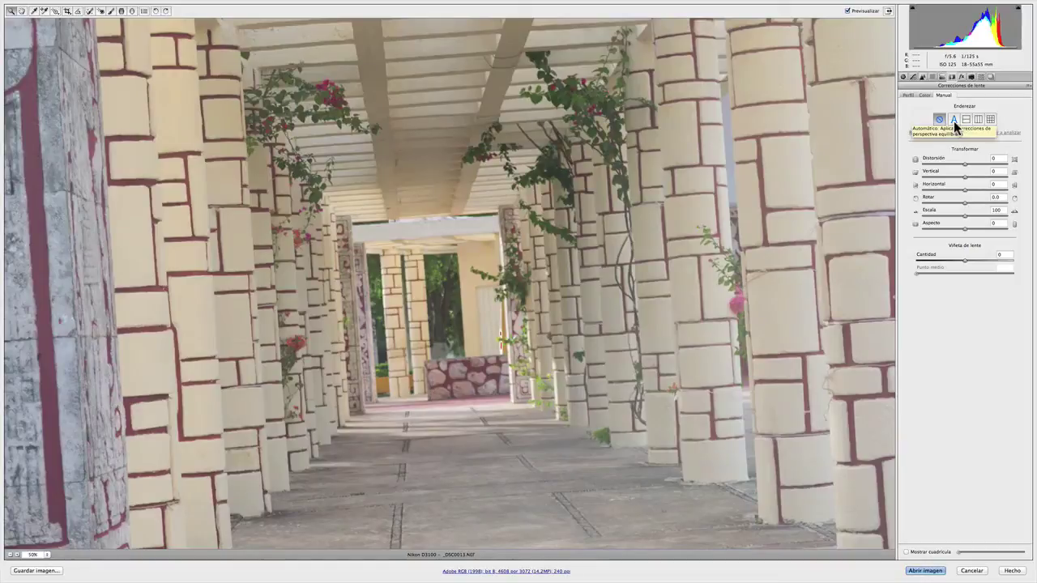
Try Auto Upright, check it against the grid, then switch to Vertical Upright
{"action": "left_click", "coordinate": [953, 121]}
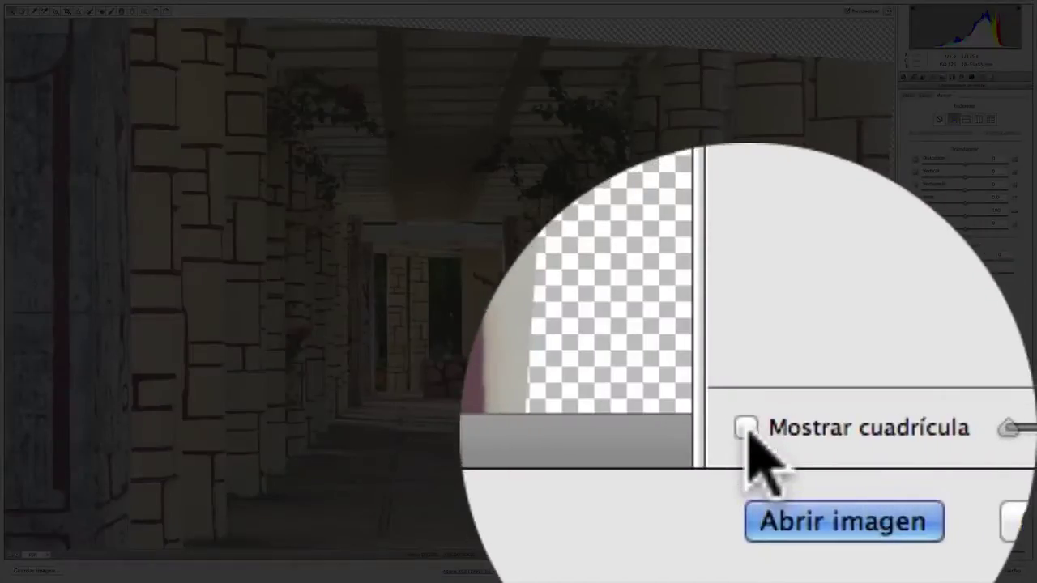
{"action": "left_click", "coordinate": [750, 429]}
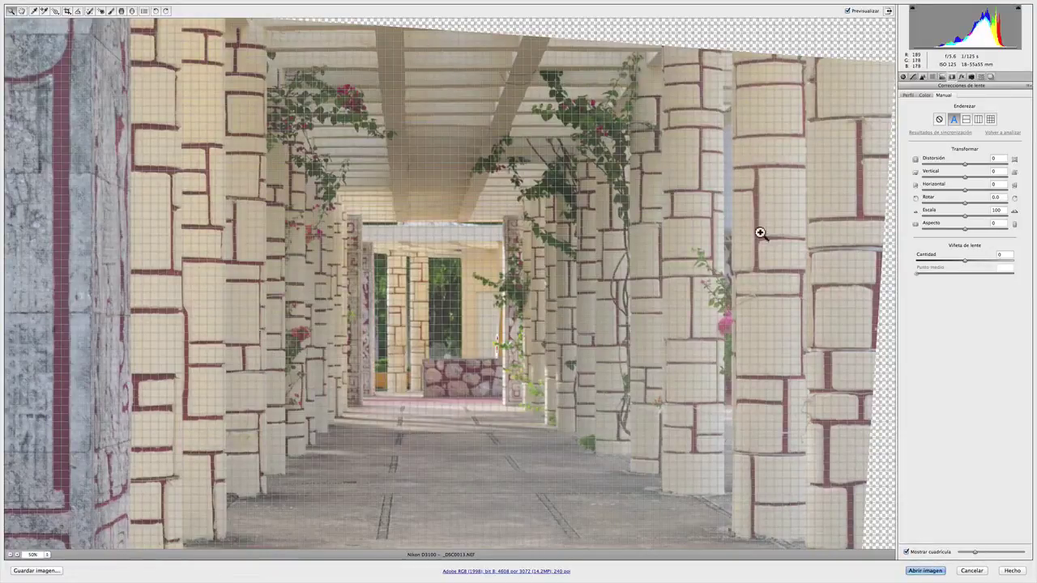
{"action": "left_click", "coordinate": [906, 551]}
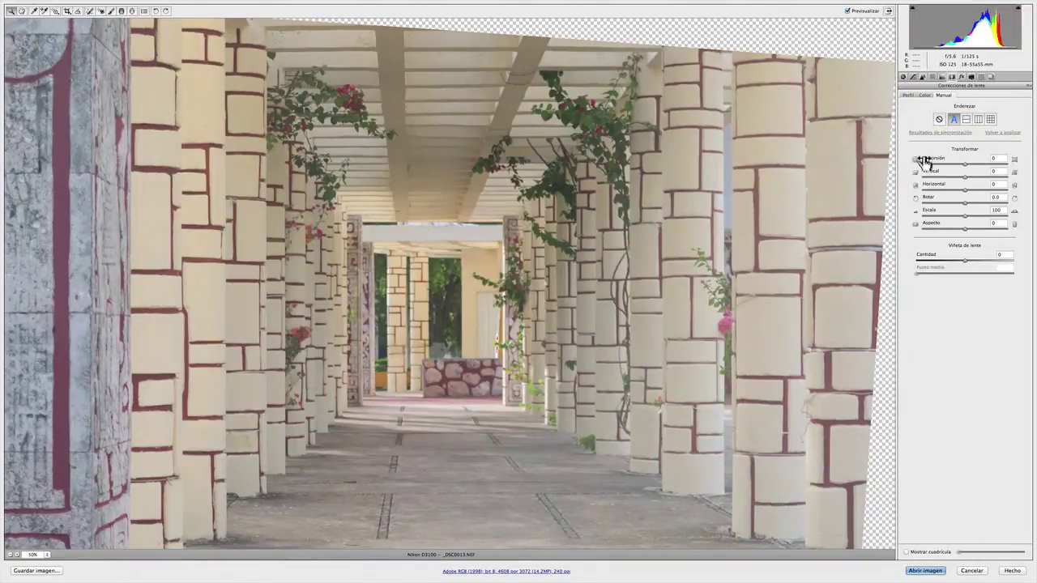
{"action": "left_click", "coordinate": [978, 120]}
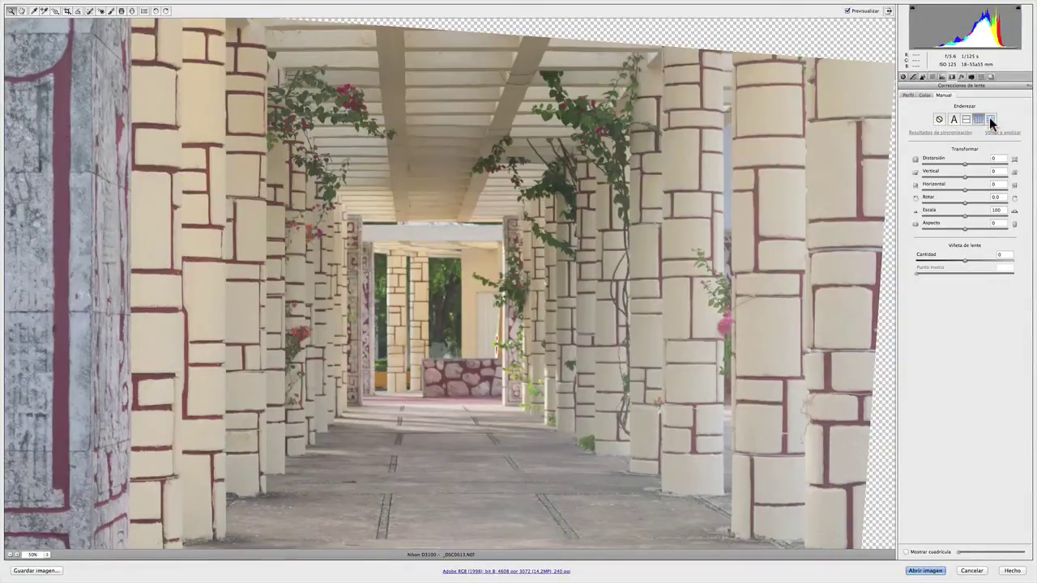
Apply Full Upright correction and compare it against the uncorrected original
{"action": "left_click", "coordinate": [990, 119]}
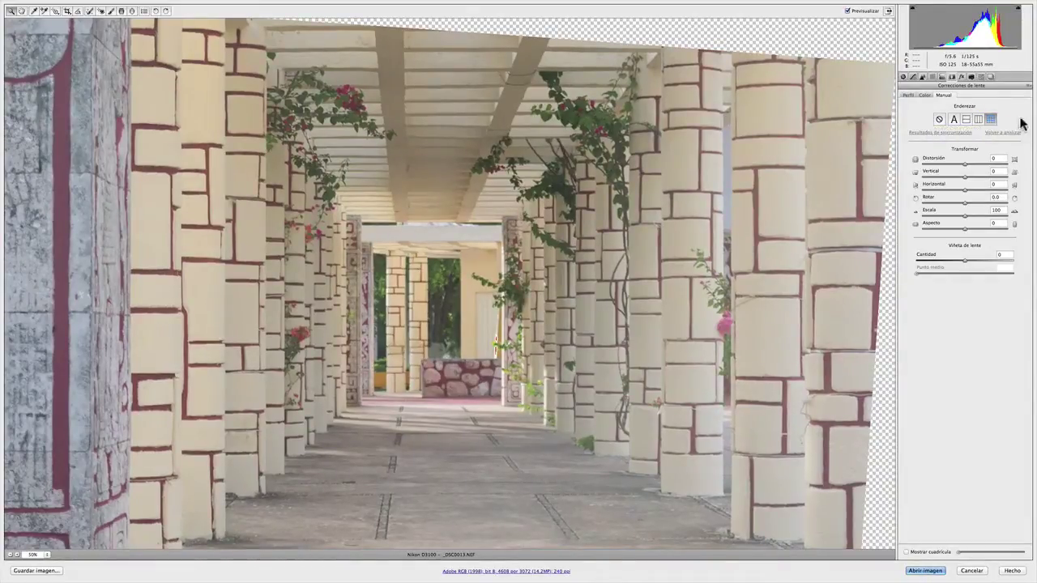
{"action": "left_click", "coordinate": [848, 11]}
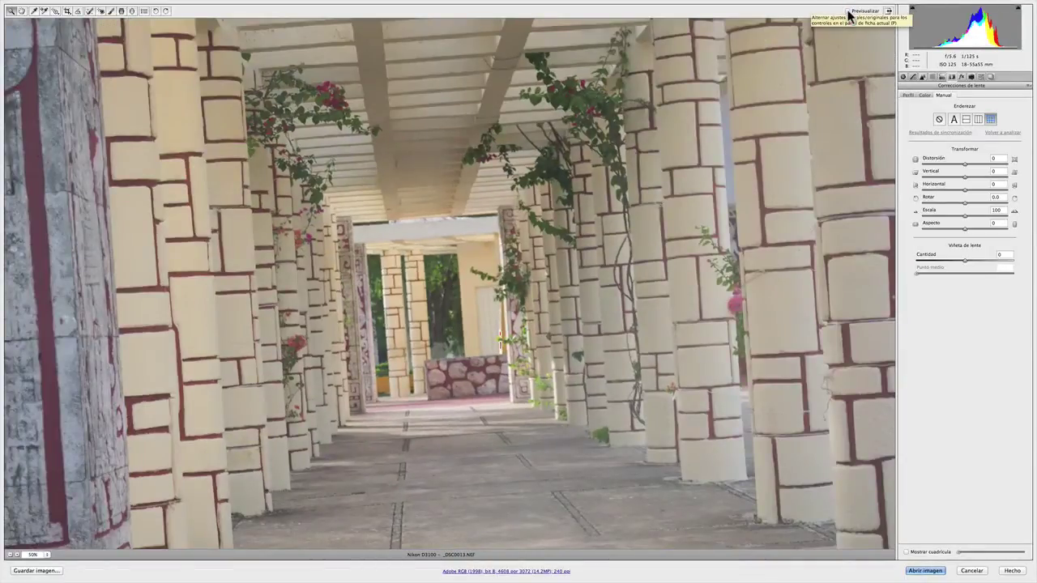
{"action": "left_click", "coordinate": [848, 12]}
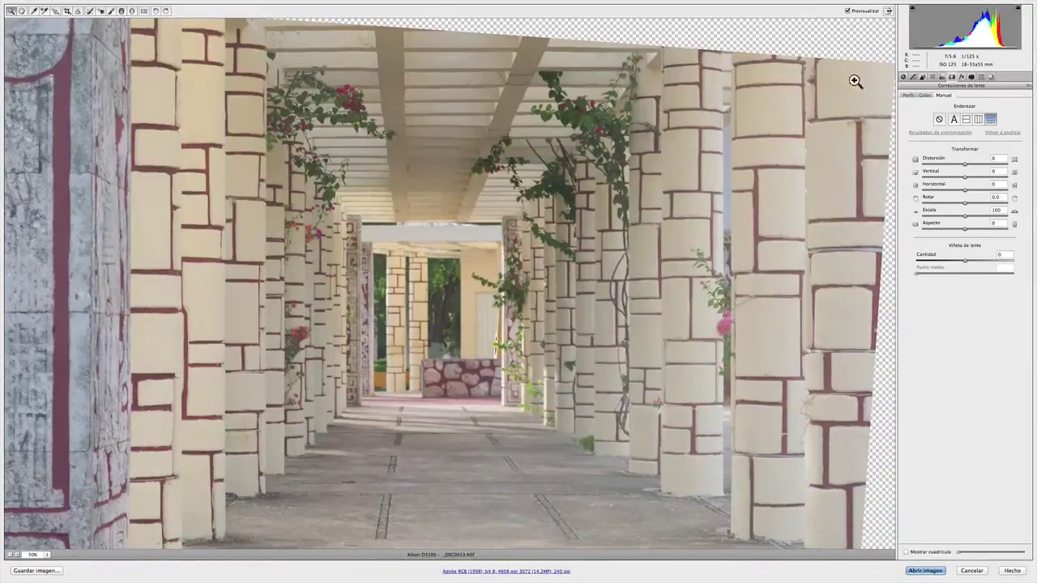
Check the straightened colonnade against a resized alignment grid, then hide the grid
{"action": "left_click", "coordinate": [906, 552]}
{"action": "left_click_drag", "start_coordinate": [974, 553], "coordinate": [994, 558]}
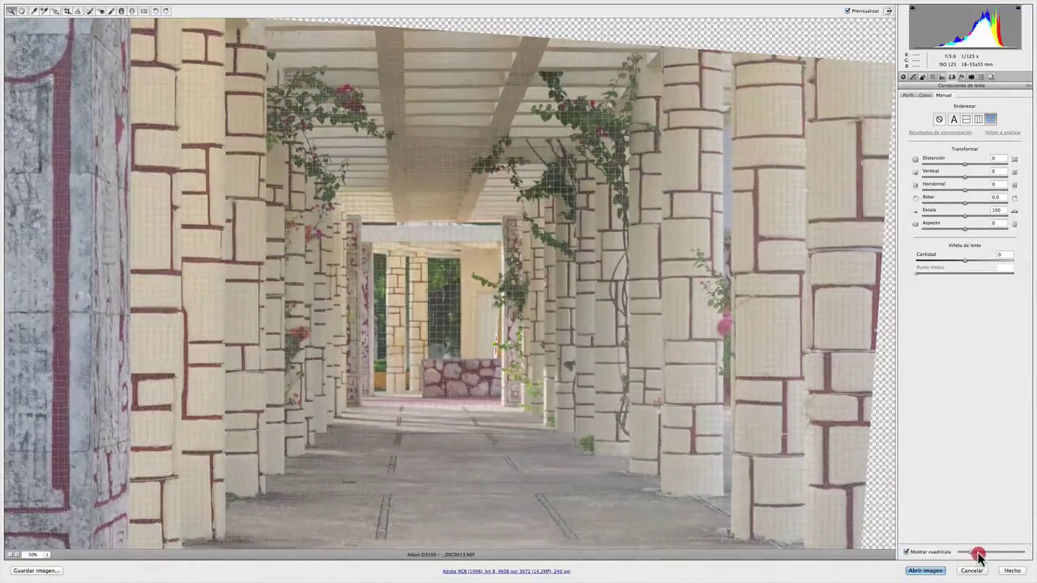
{"action": "mouse_move", "coordinate": [994, 557]}
{"action": "left_mouse_down"}
{"action": "mouse_move", "coordinate": [1010, 559]}
{"action": "mouse_move", "coordinate": [977, 558]}
{"action": "left_mouse_up"}
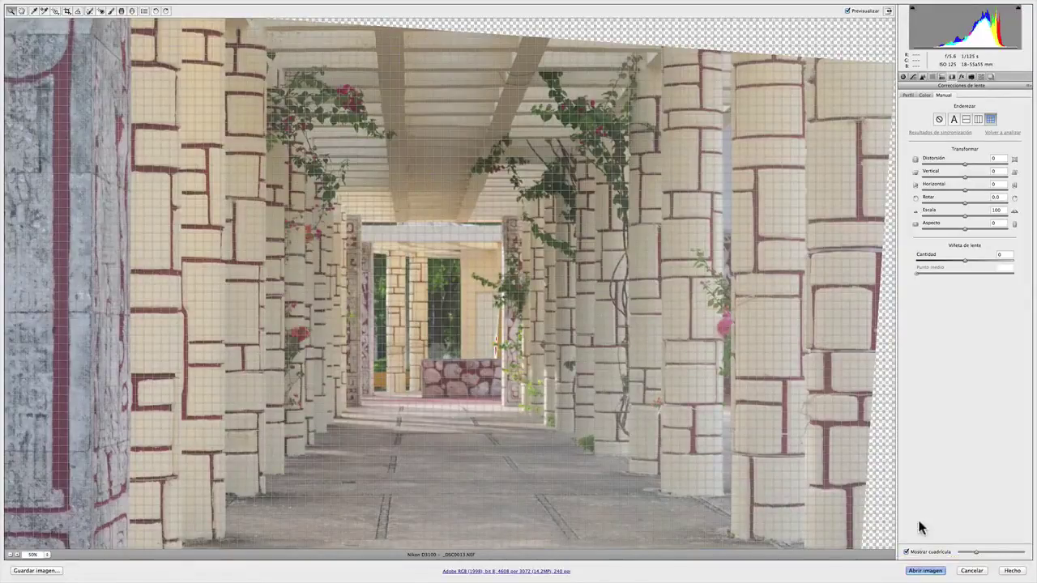
{"action": "left_click", "coordinate": [906, 552]}
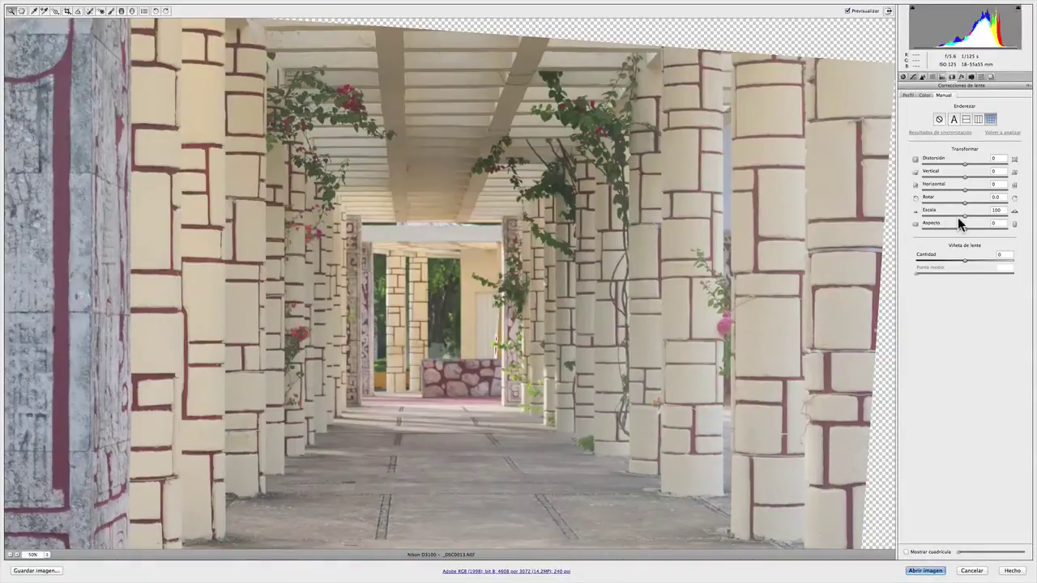
Experiment with Distortion and Vertical perspective, resetting both back to 0
{"action": "left_click_drag", "start_coordinate": [964, 165], "coordinate": [984, 170]}
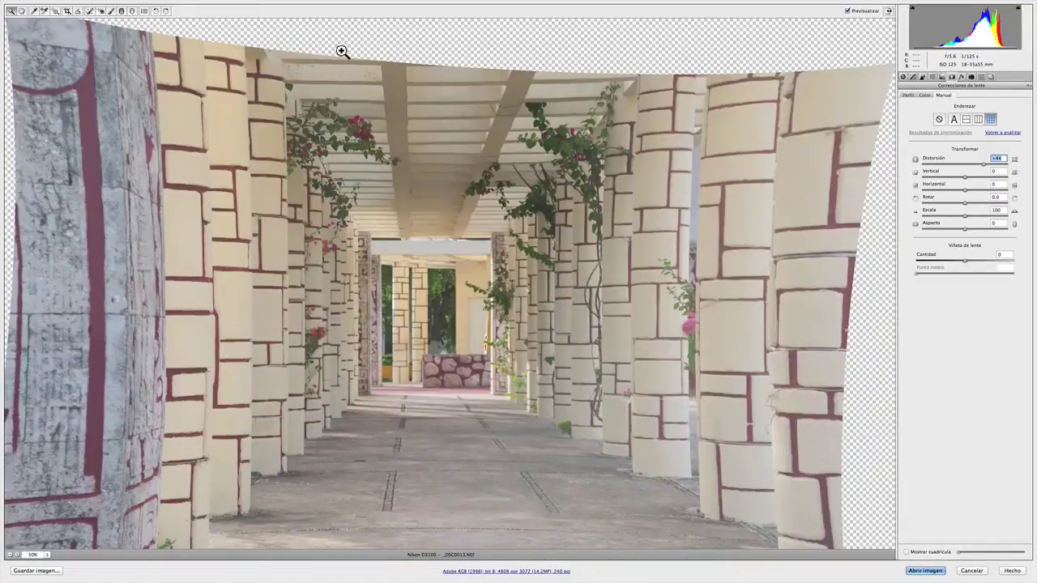
{"action": "type", "text": "0"}
{"action": "key", "text": "Return"}
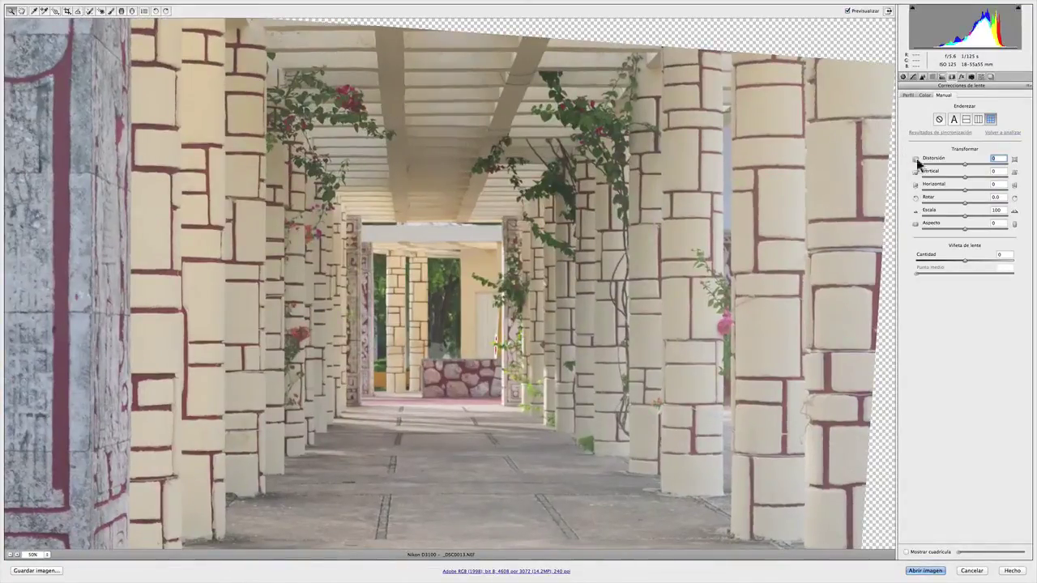
{"action": "left_click_drag", "start_coordinate": [964, 176], "coordinate": [996, 180]}
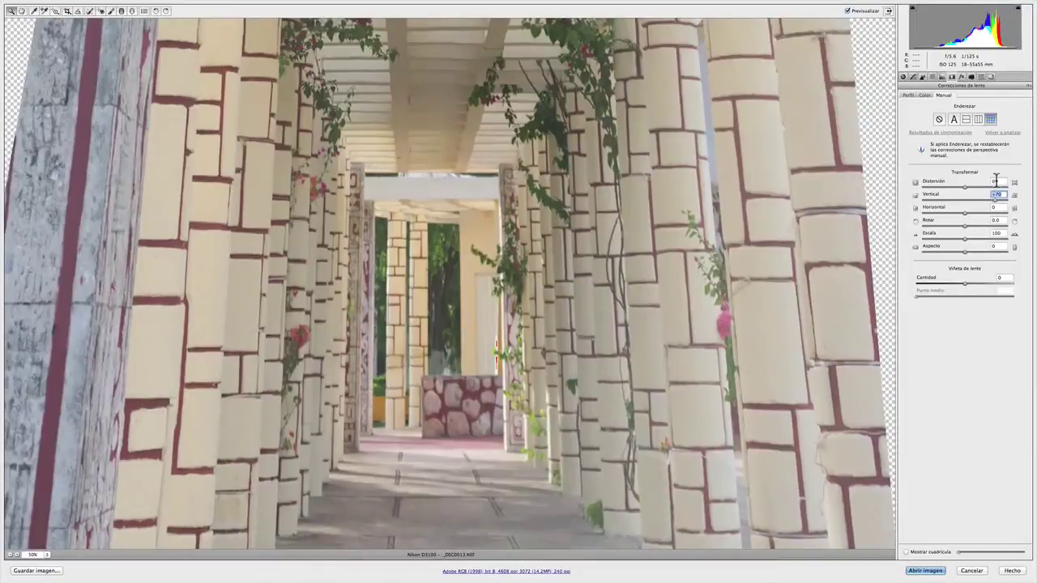
{"action": "type", "text": "0"}
{"action": "key", "text": "Return"}
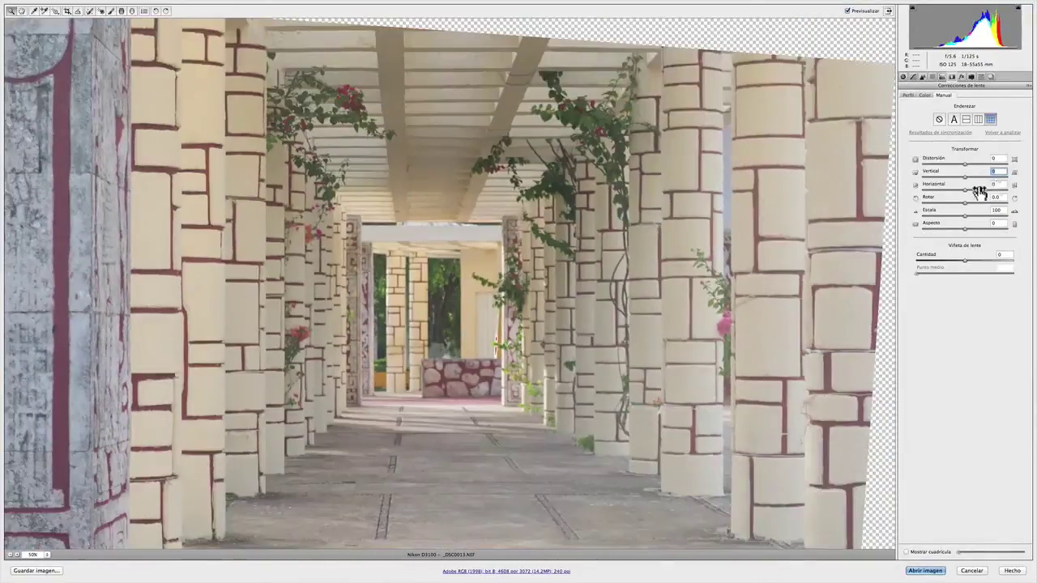
Reset Horizontal perspective to 0 and raise Scale to about 117
{"action": "mouse_move", "coordinate": [965, 190]}
{"action": "left_mouse_down"}
{"action": "mouse_move", "coordinate": [990, 194]}
{"action": "mouse_move", "coordinate": [952, 201]}
{"action": "left_mouse_up"}
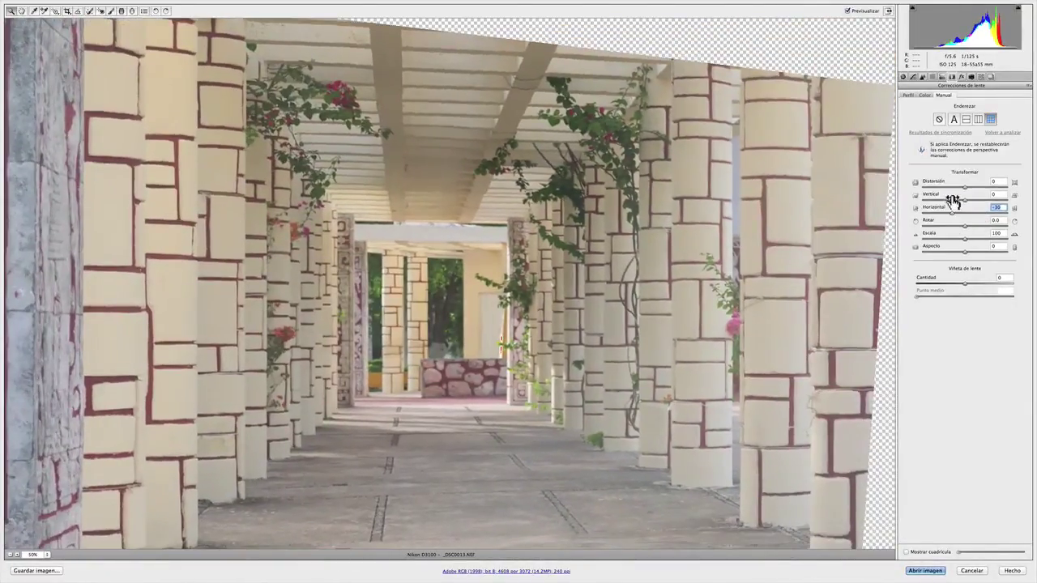
{"action": "double_click", "coordinate": [953, 200]}
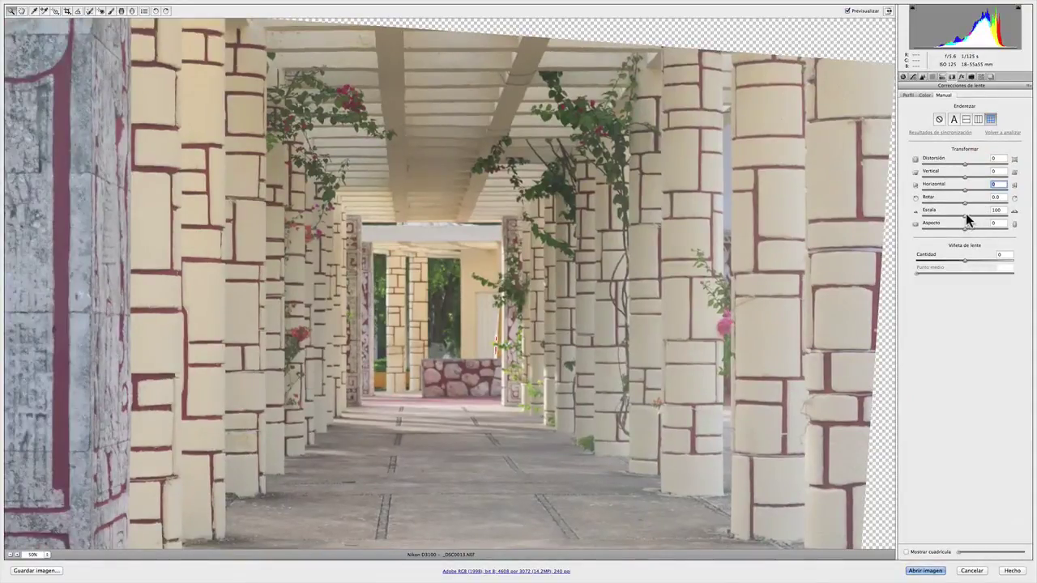
{"action": "left_click", "coordinate": [967, 215]}
{"action": "left_click_drag", "start_coordinate": [966, 216], "coordinate": [981, 220]}
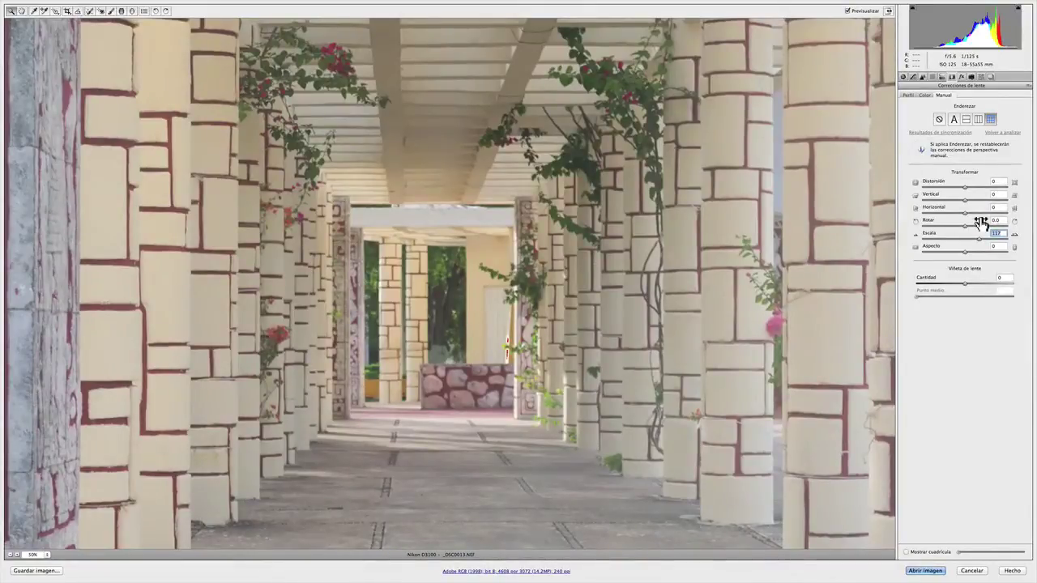
Reset Scale to 100, set Aspect to +96, then raise Scale to 120
{"action": "type", "text": "100"}
{"action": "key", "text": "Return"}
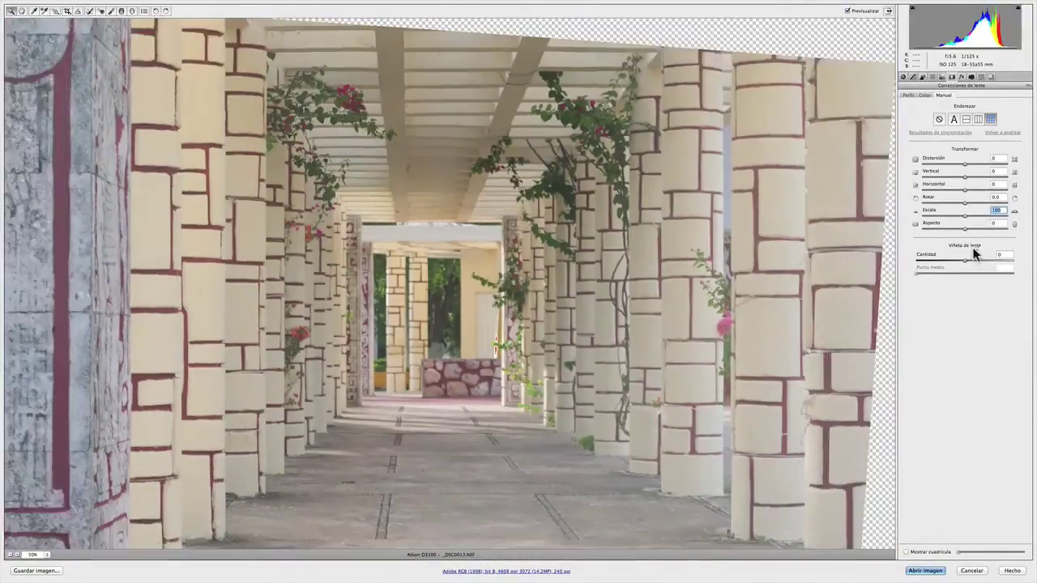
{"action": "left_click_drag", "start_coordinate": [965, 230], "coordinate": [1007, 230]}
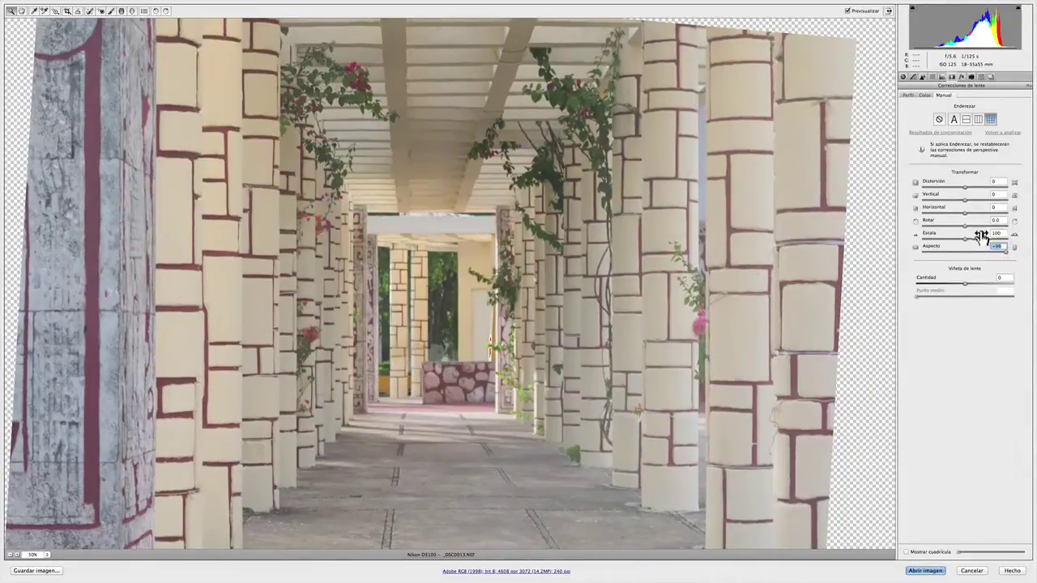
{"action": "left_click_drag", "start_coordinate": [965, 240], "coordinate": [978, 241]}
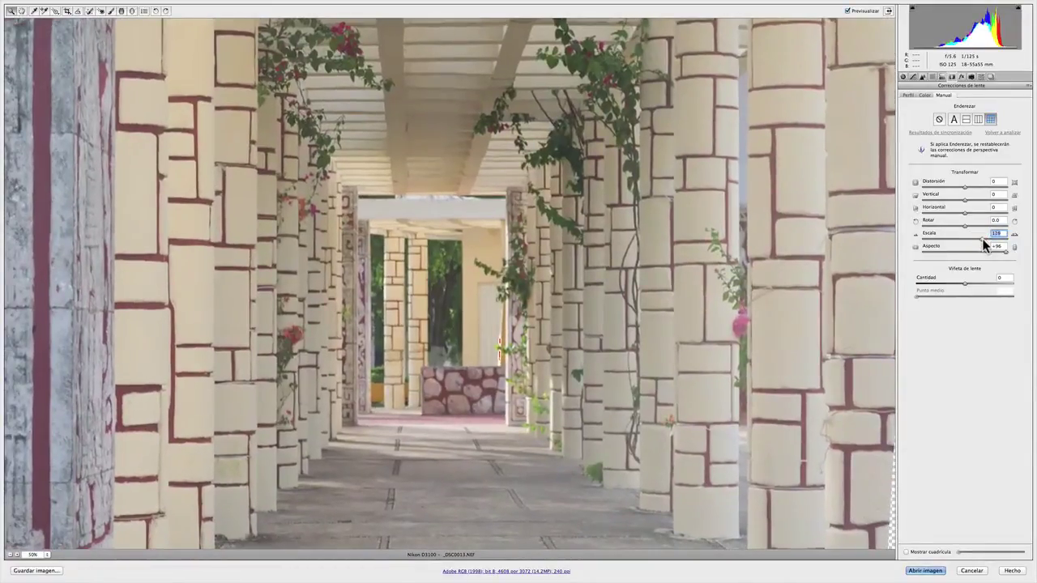
{"action": "left_click_drag", "start_coordinate": [978, 241], "coordinate": [985, 244]}
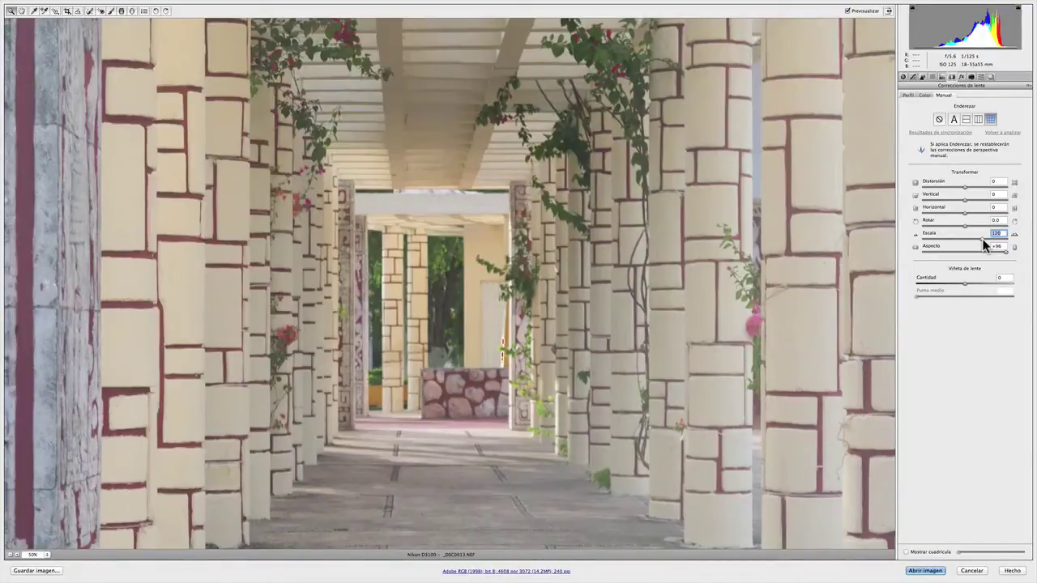
Toggle Preview off and on to compare the corrected colonnade with the original
{"action": "left_click", "coordinate": [848, 12]}
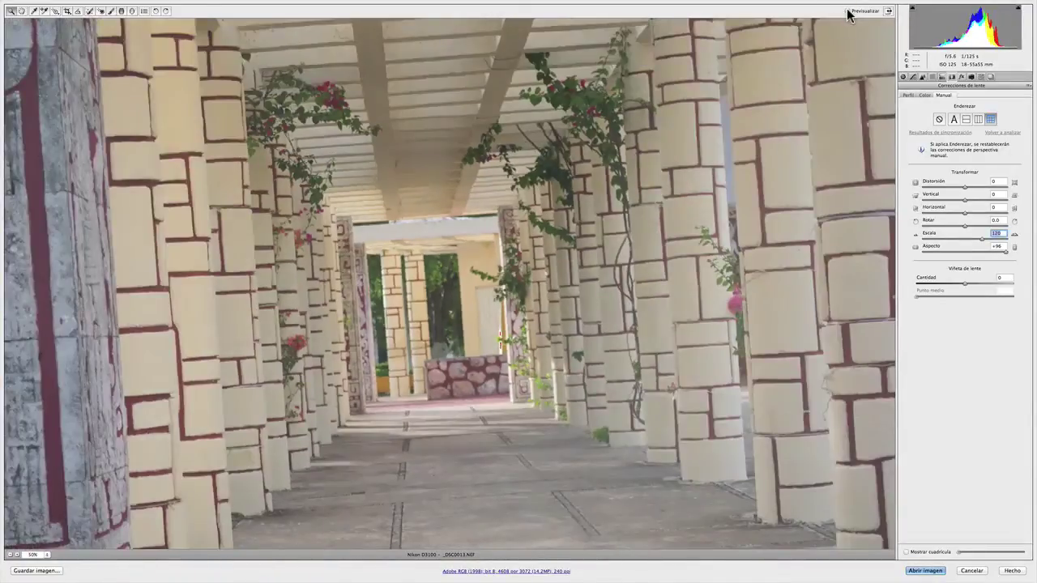
{"action": "left_click", "coordinate": [848, 12]}
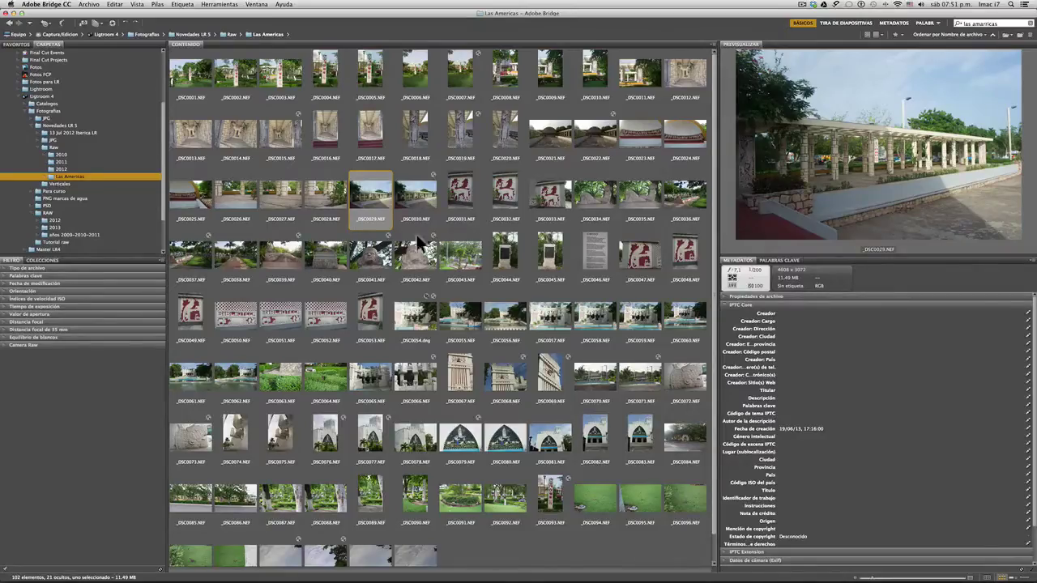
Open _DSC0029.NEF from Bridge with Adobe Photoshop CC
{"action": "right_click", "coordinate": [376, 204]}
{"action": "mouse_move", "coordinate": [398, 215]}
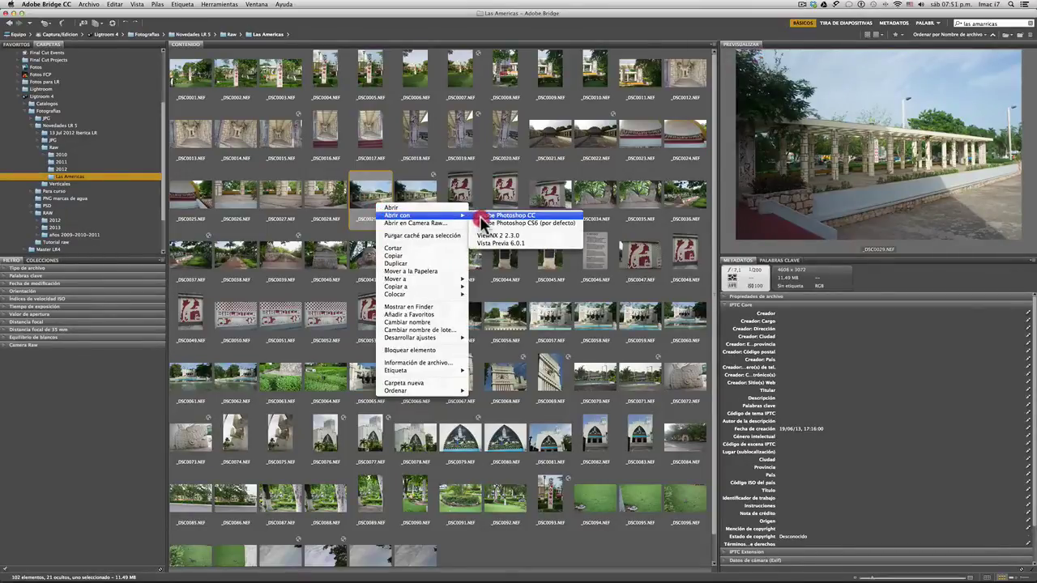
{"action": "left_click", "coordinate": [483, 217]}
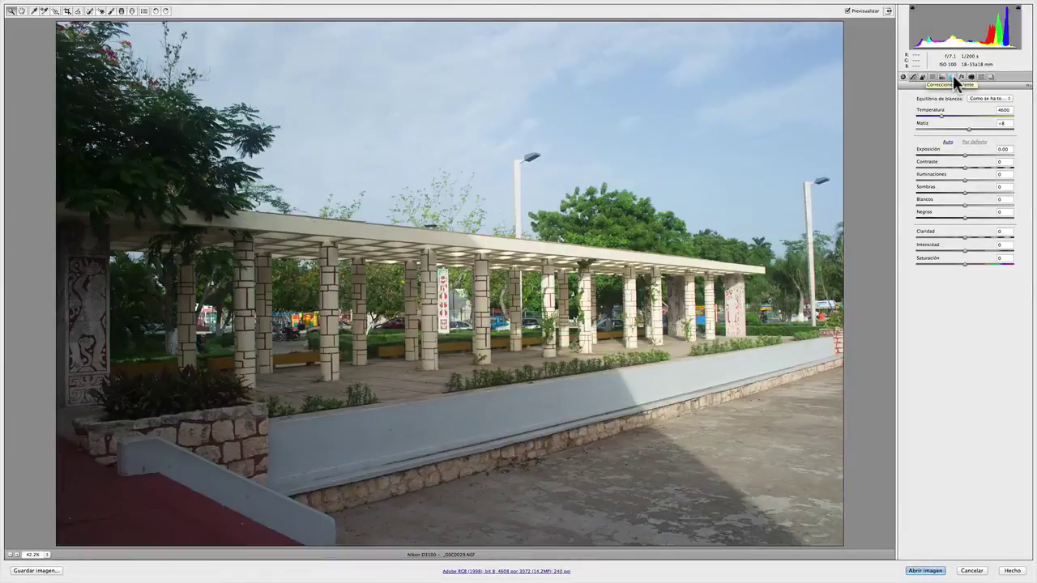
Enable lens profile correction for _DSC0029.NEF under Lens Corrections
{"action": "left_click", "coordinate": [954, 78]}
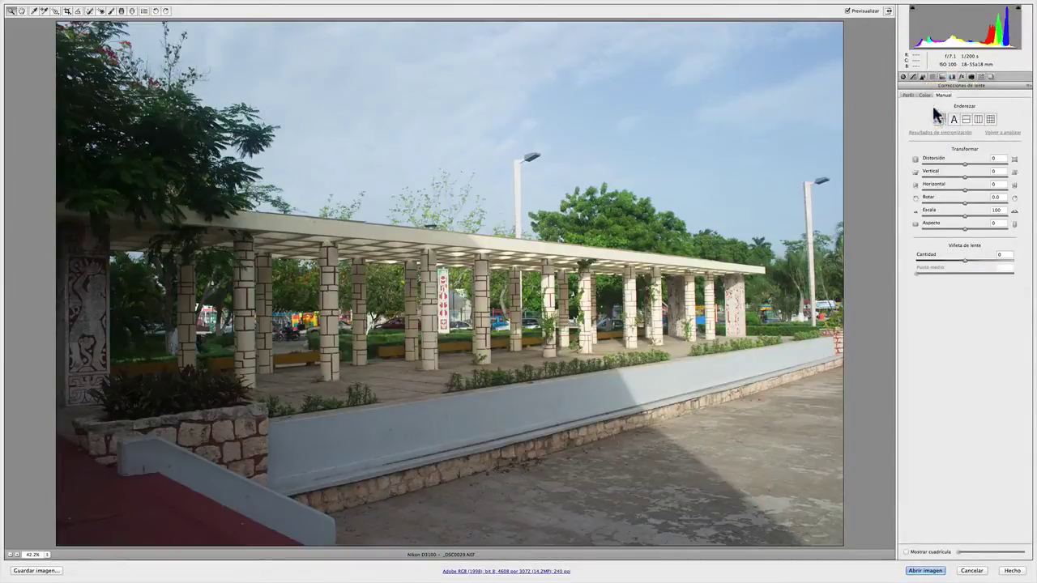
{"action": "left_click", "coordinate": [908, 95]}
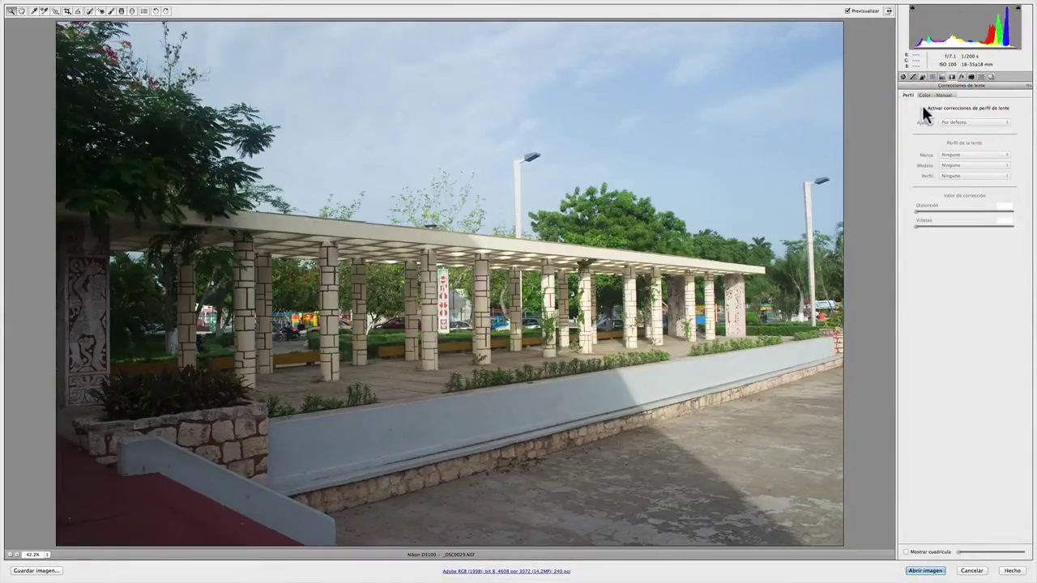
{"action": "left_click", "coordinate": [923, 108]}
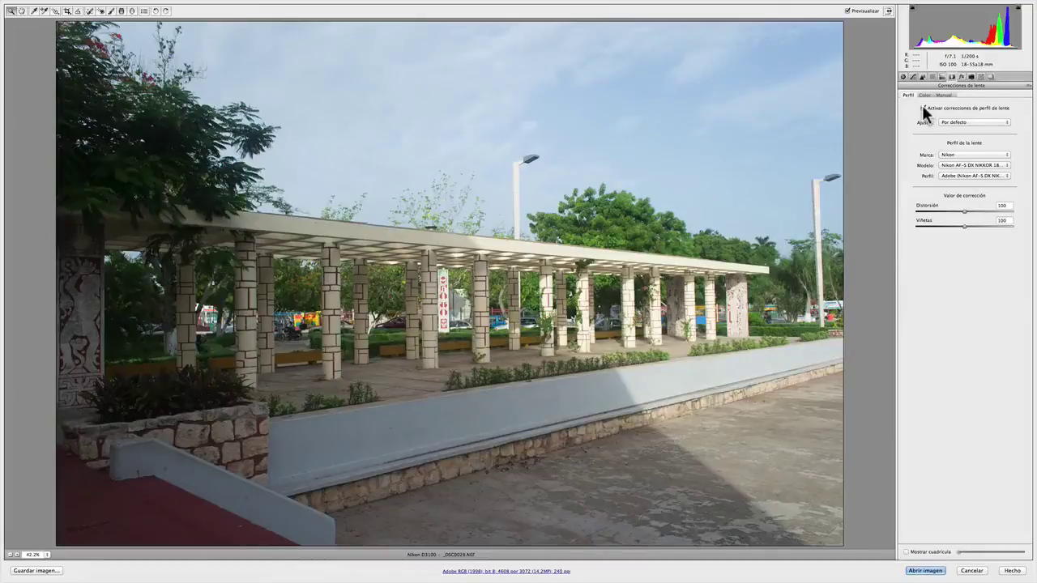
Turn on Remove Chromatic Aberration on the Color settings
{"action": "left_click", "coordinate": [924, 95]}
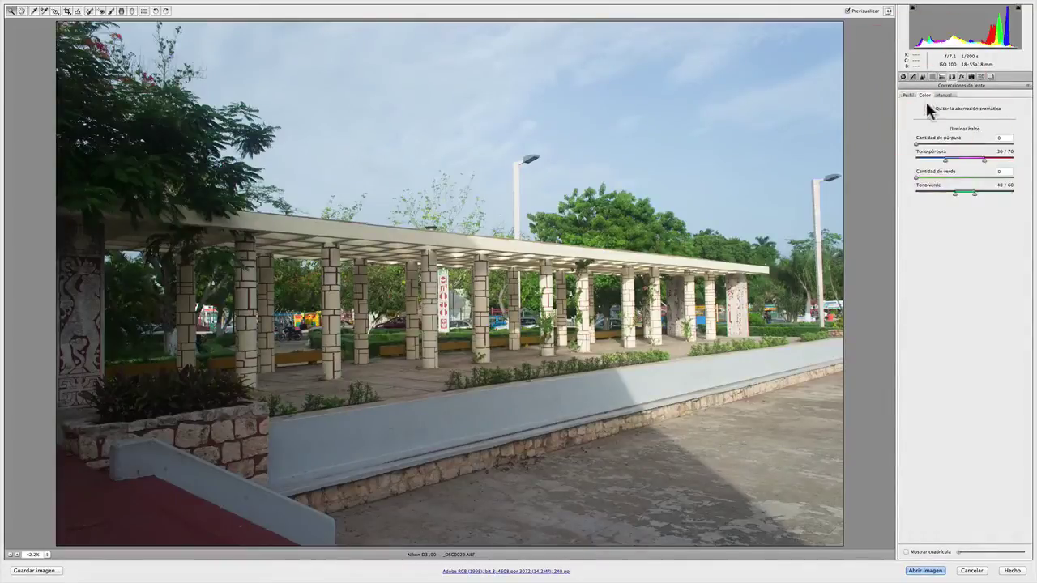
{"action": "left_click", "coordinate": [931, 107]}
{"action": "left_click", "coordinate": [945, 95]}
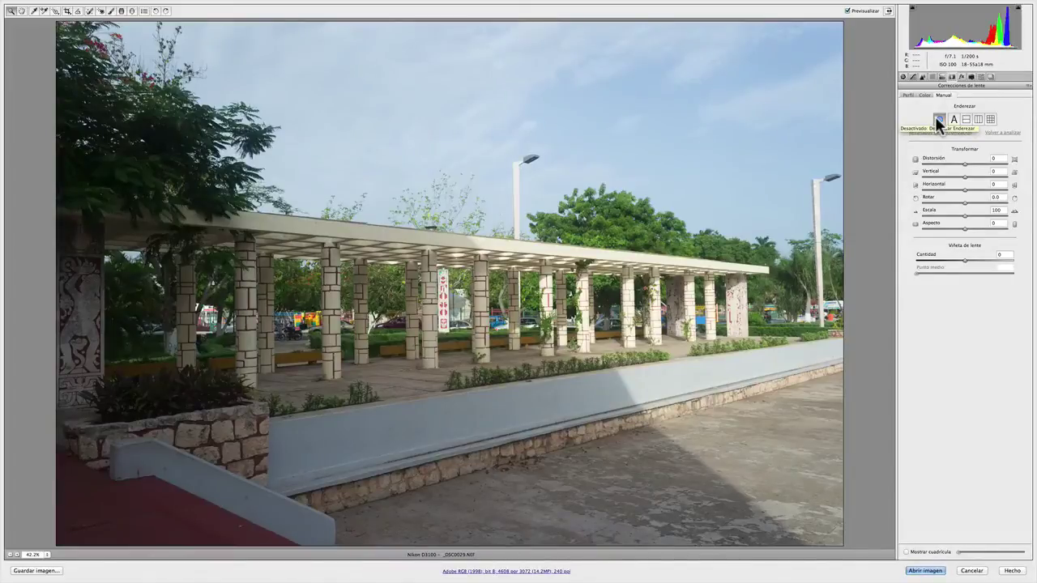
Compare the Off and Level Upright modes, then apply Full Upright correction
{"action": "left_click", "coordinate": [938, 120]}
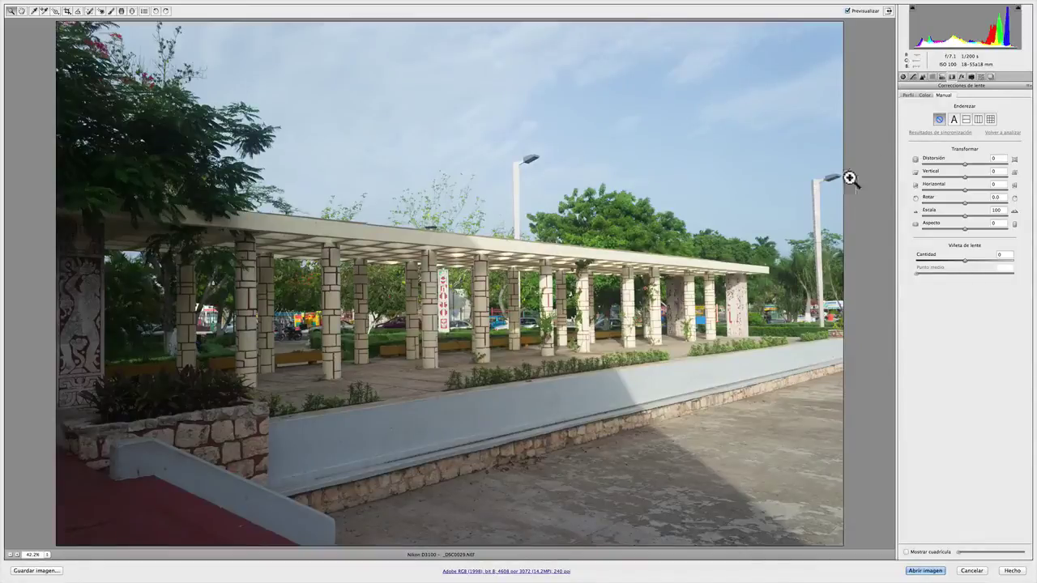
{"action": "left_click", "coordinate": [964, 118]}
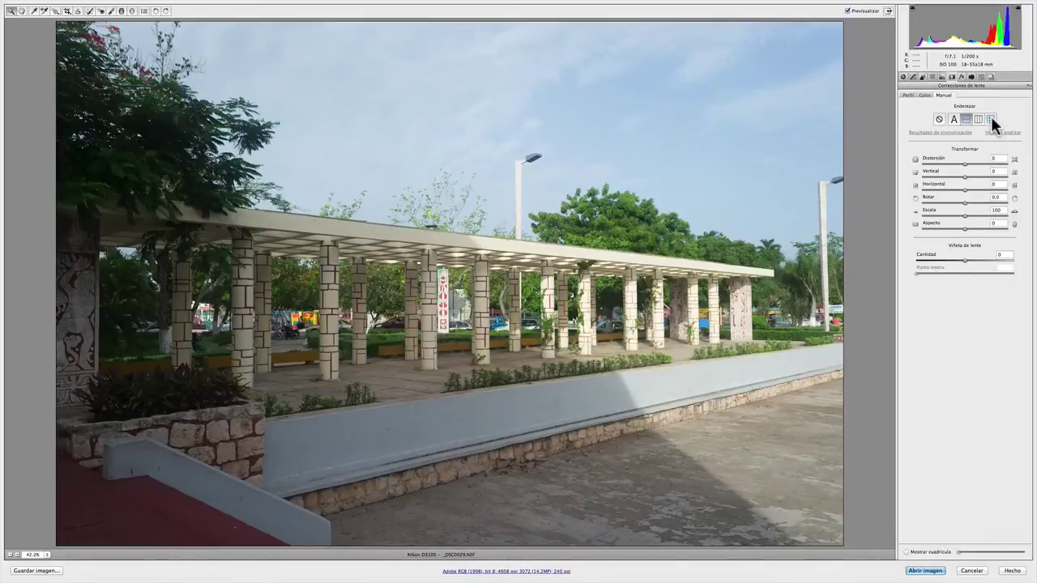
{"action": "left_click", "coordinate": [991, 119]}
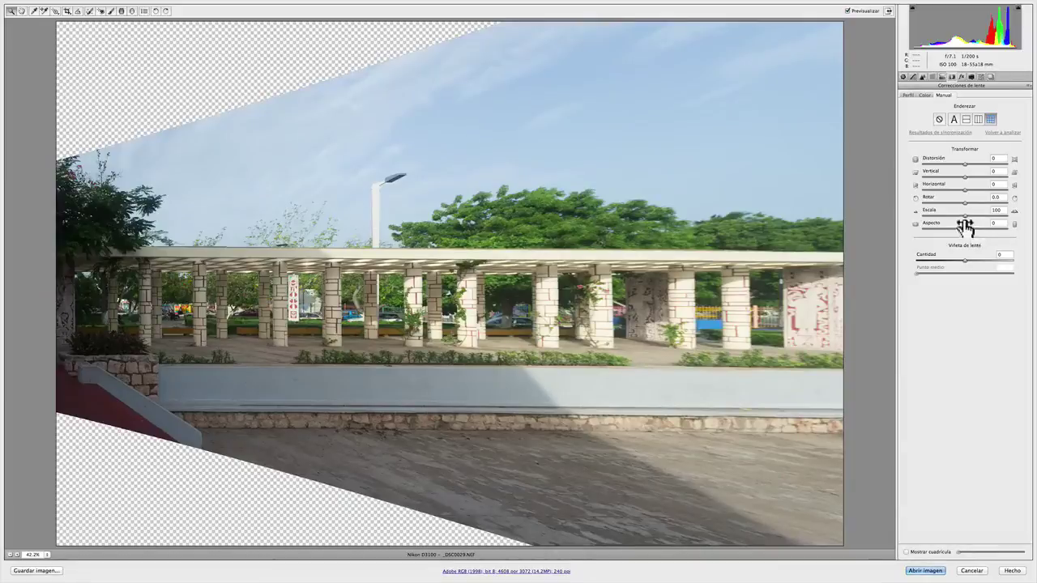
Set Transform Scale to 150, Aspect to +100 and Distortion to about -13
{"action": "mouse_move", "coordinate": [962, 214]}
{"action": "left_mouse_down"}
{"action": "mouse_move", "coordinate": [1007, 230]}
{"action": "mouse_move", "coordinate": [981, 226]}
{"action": "left_mouse_up"}
{"action": "type", "text": "150"}
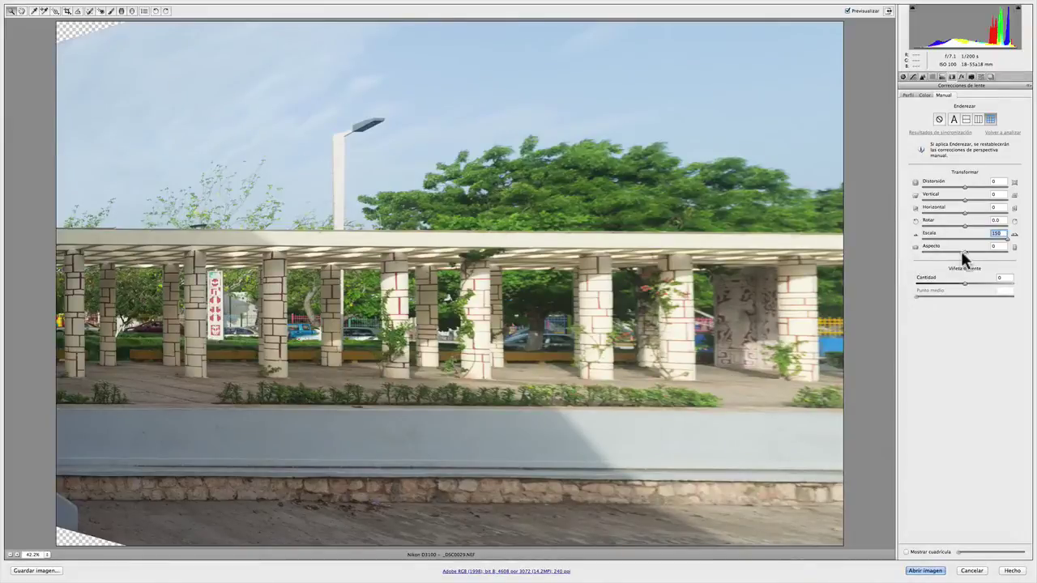
{"action": "left_click_drag", "start_coordinate": [962, 250], "coordinate": [1010, 267]}
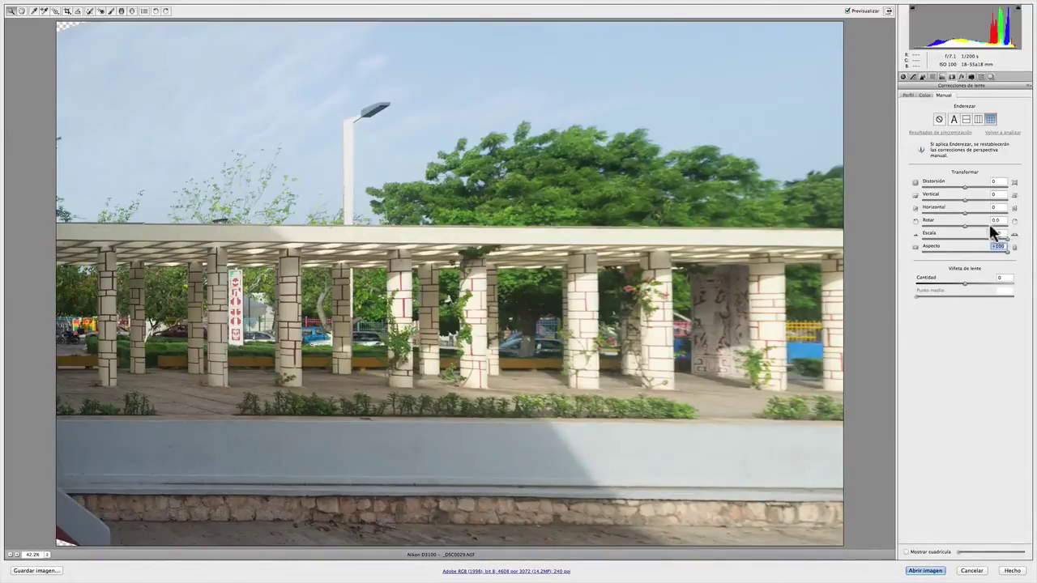
{"action": "left_click_drag", "start_coordinate": [965, 187], "coordinate": [960, 192]}
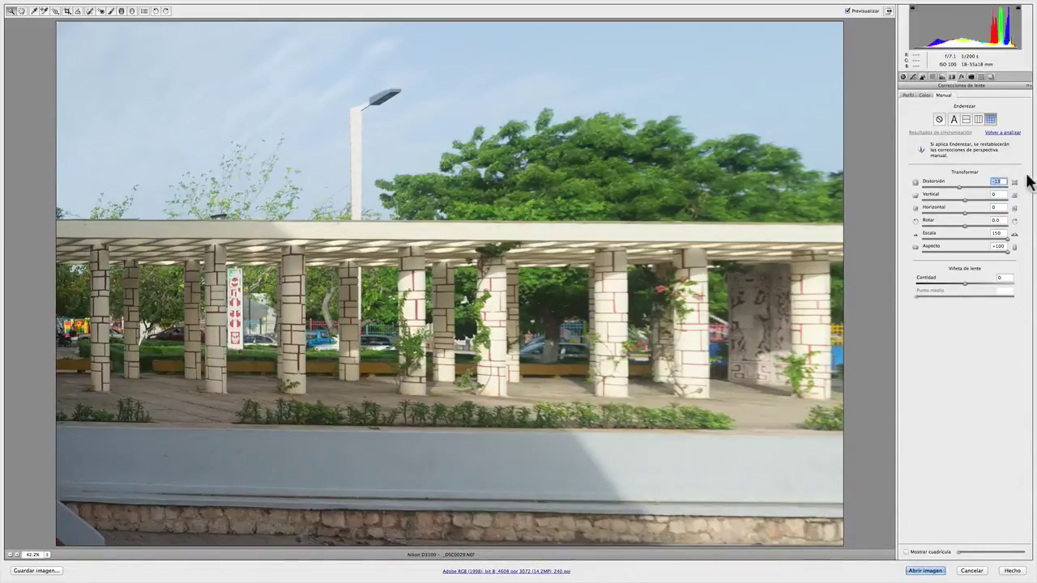
{"action": "left_click", "coordinate": [847, 12]}
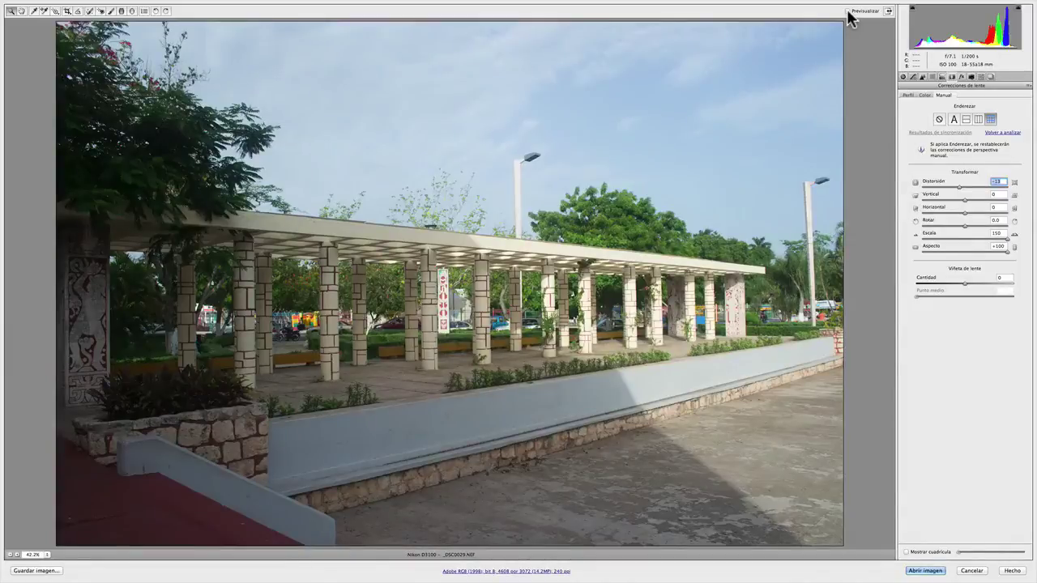
{"action": "left_click", "coordinate": [848, 11]}
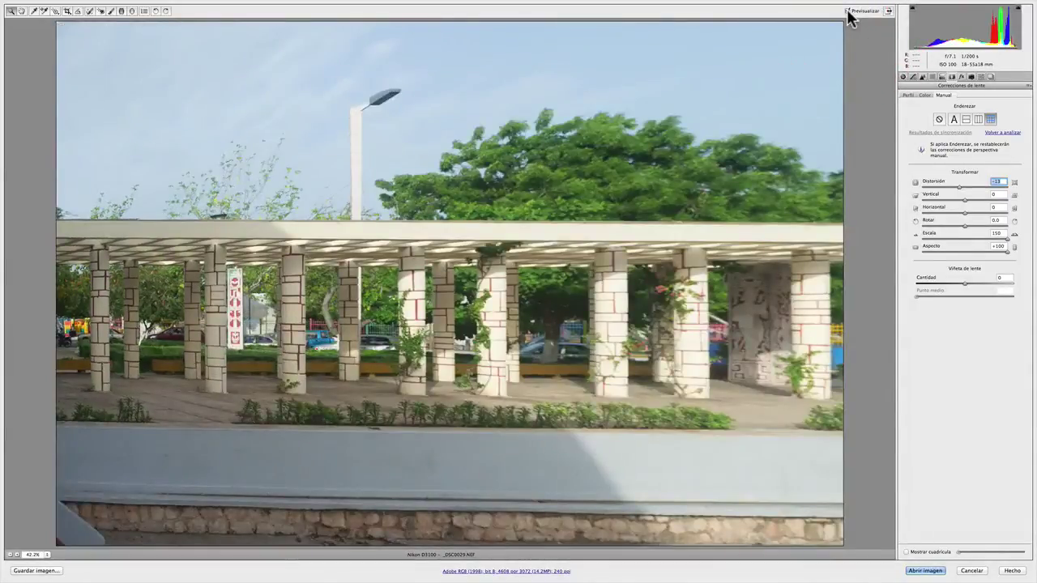